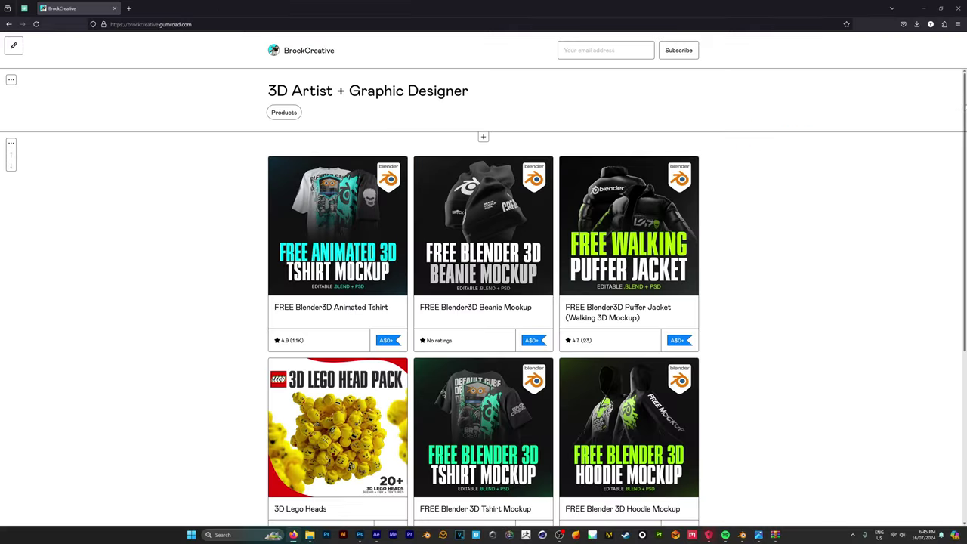
Step: Open the FREE Blender3D Beanie Mockup product page from the Gumroad store
scroll(375, 98, "down", 2)
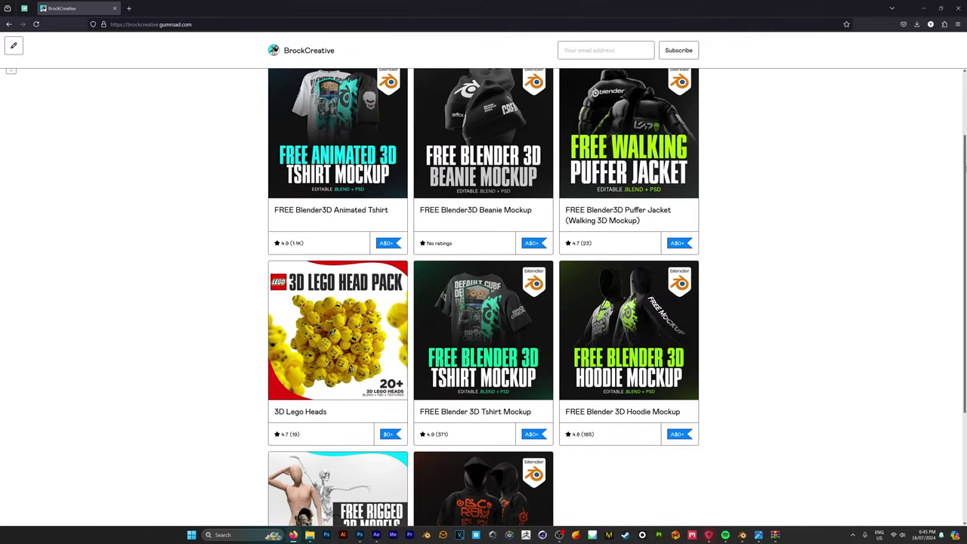
scroll(478, 231, "up", 1)
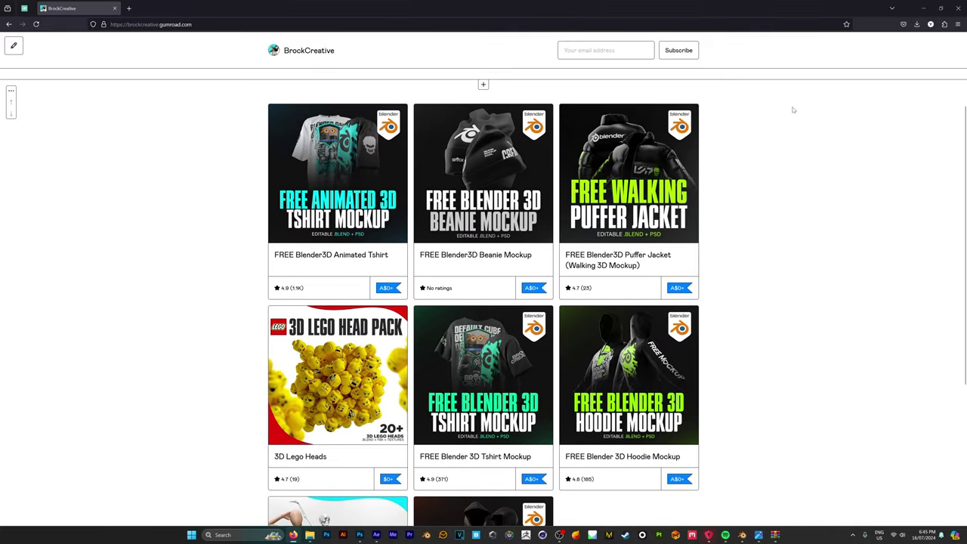
left_click(475, 237)
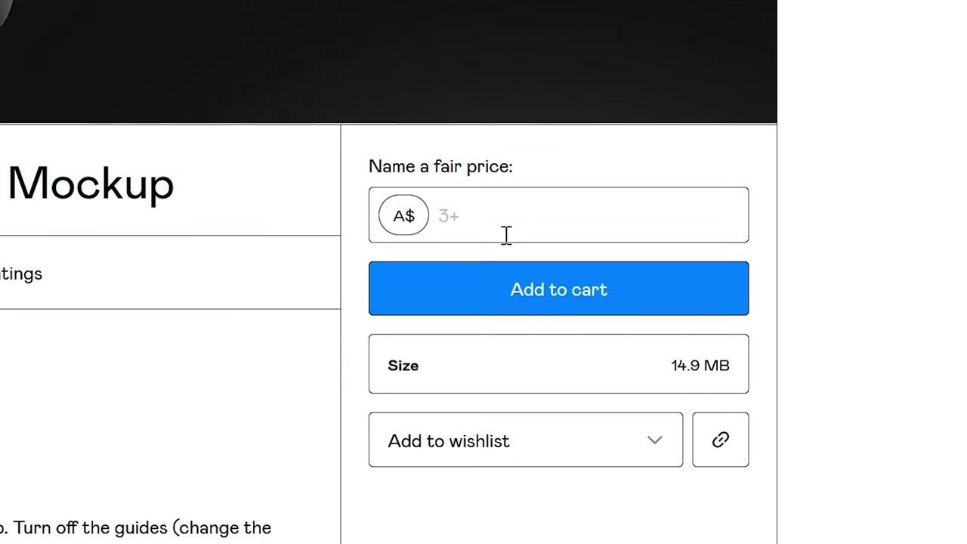
Step: Enter 0 as the fair price and add the beanie mockup to the cart
left_click(610, 369)
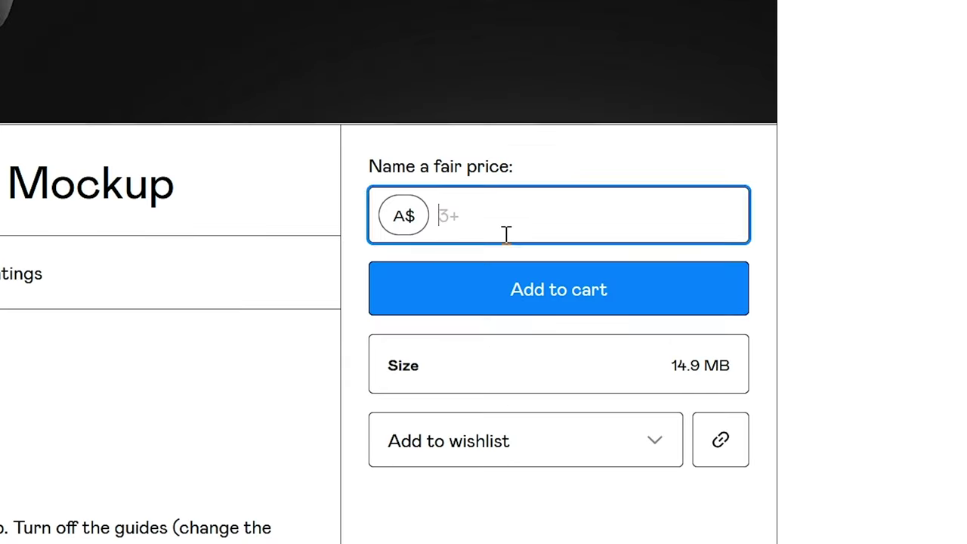
type("0")
key("BackSpace")
type("3")
key("BackSpace")
type("0")
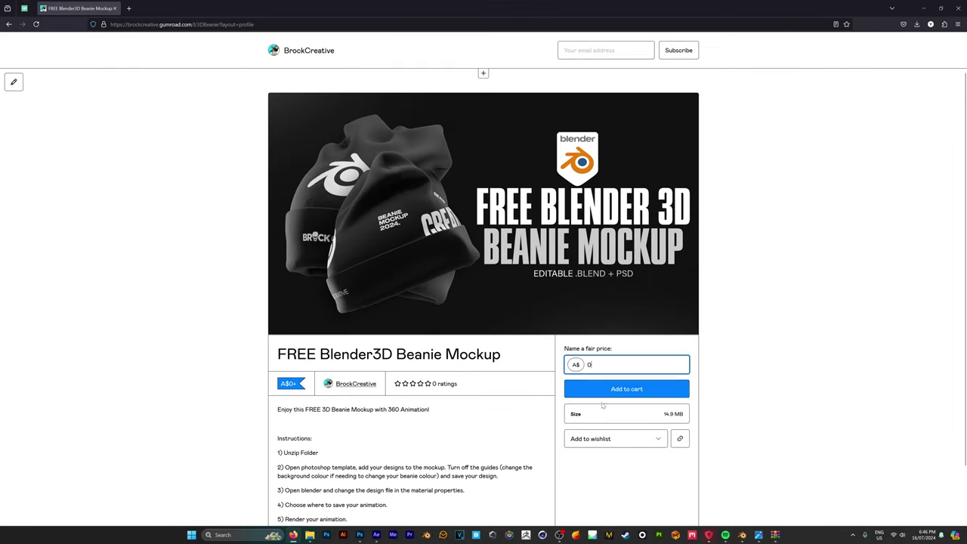
left_click(612, 391)
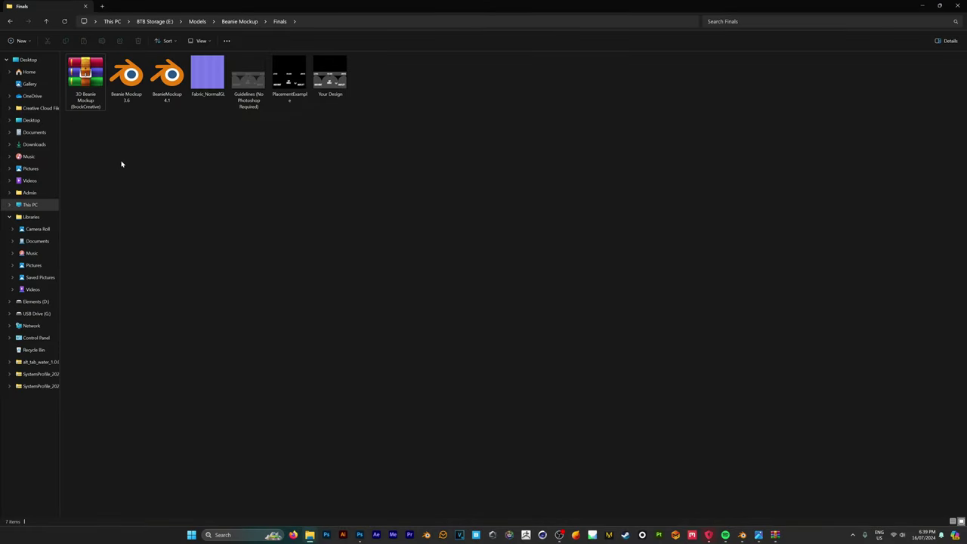
Step: Marquee-select six of the downloaded mockup files in Finals, then clear the selection
left_click_drag(121, 161, 340, 76)
left_click(492, 128)
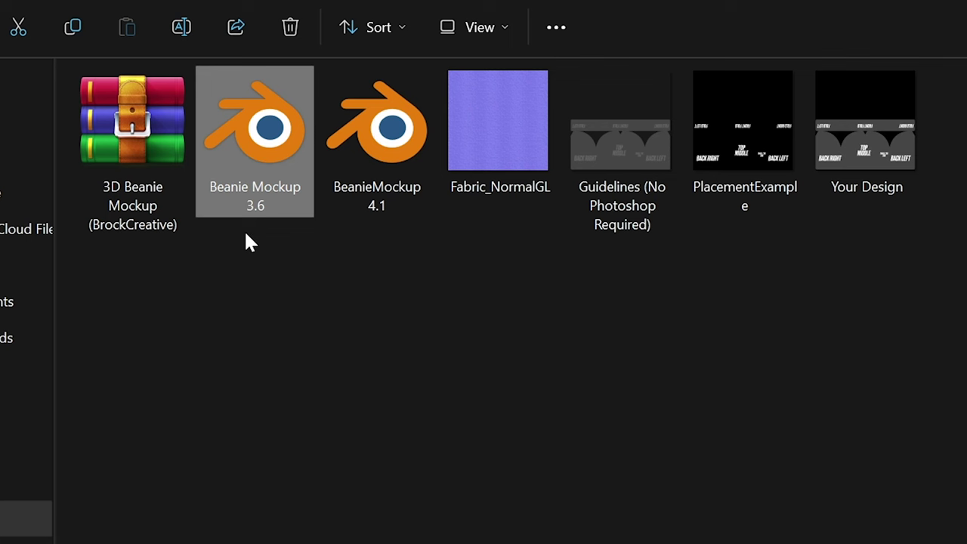
Step: Open BeanieMockup 4.1 and scrub the animation to about frame 70
double_click(375, 198)
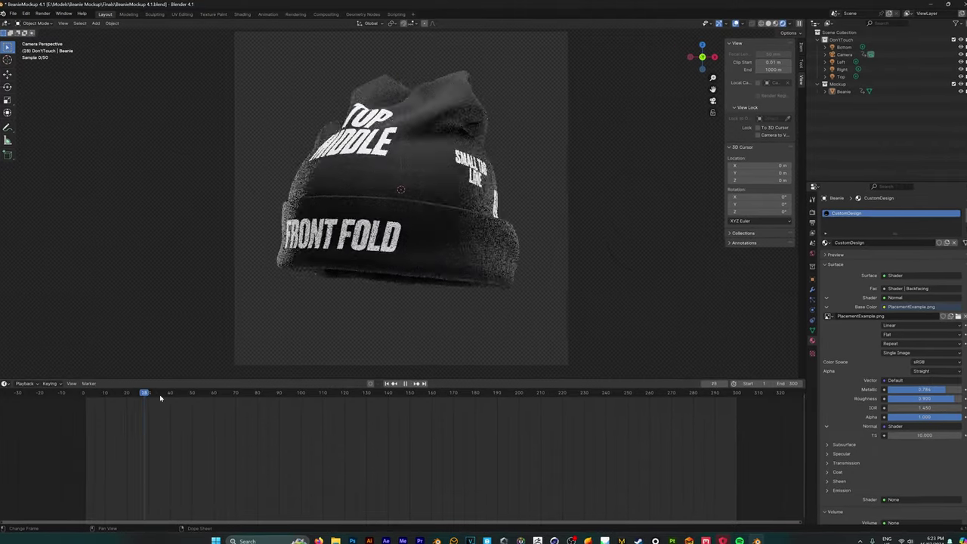
left_click_drag(160, 394, 650, 474)
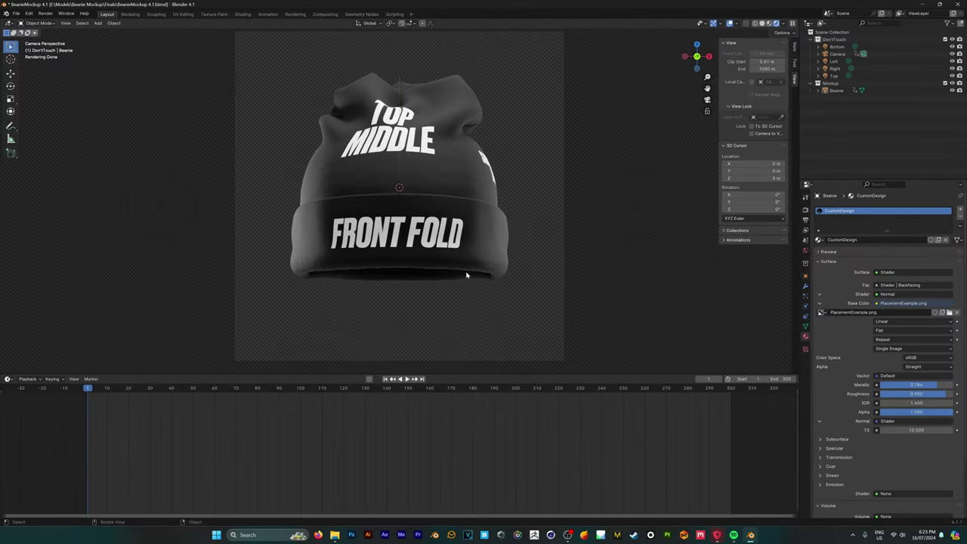
Step: Open the Your Design file from the Finals folder in Photoshop
left_click(334, 534)
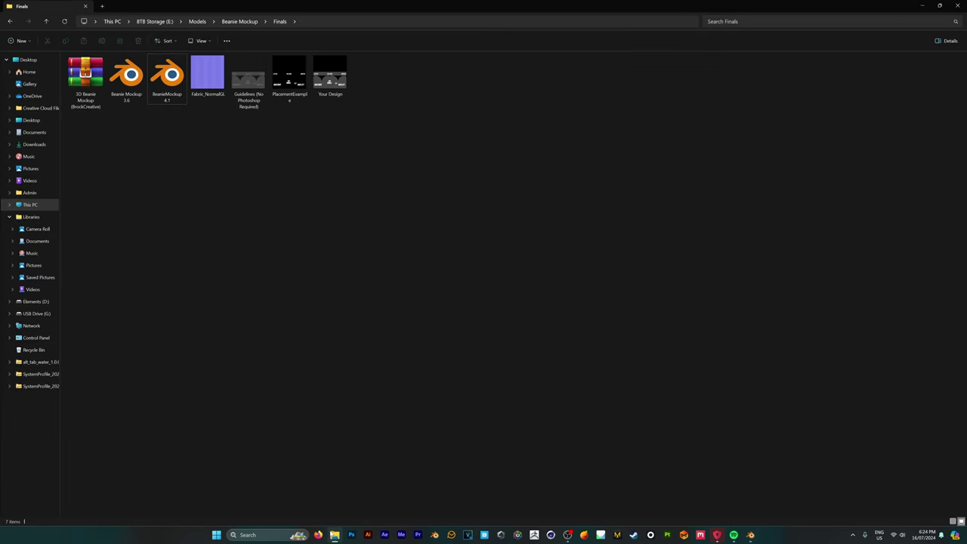
left_click(334, 95)
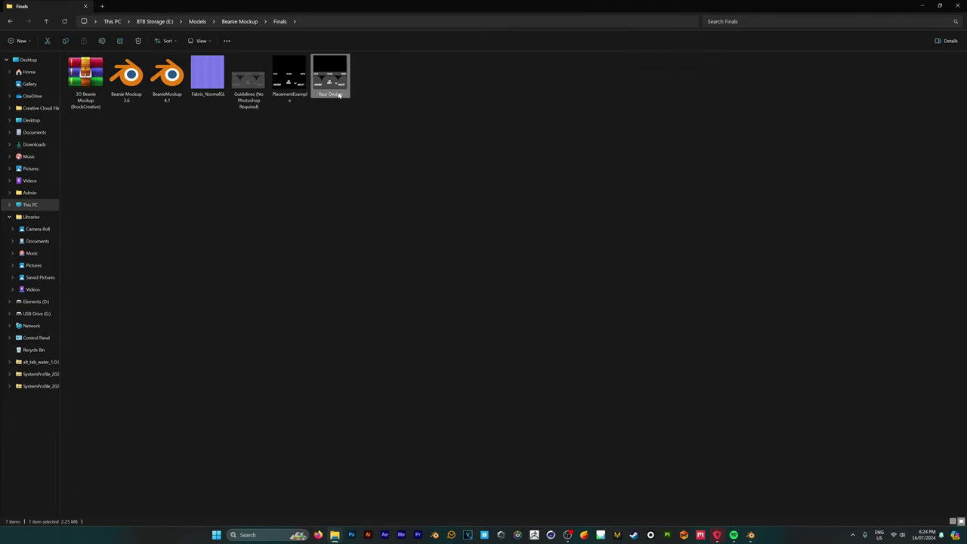
double_click(334, 95)
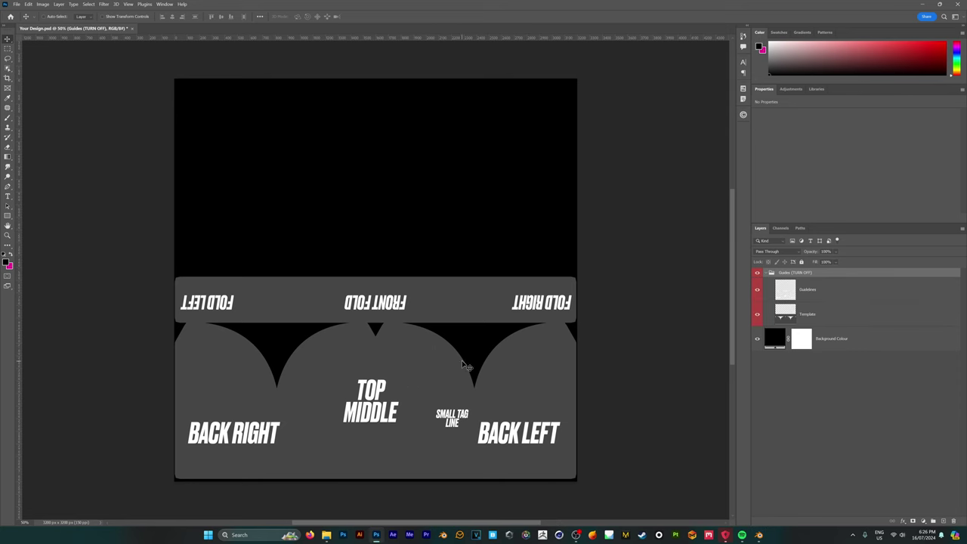
Step: View the Guidelines (No Photoshop Required) image and nudge its viewer window down
left_click(326, 534)
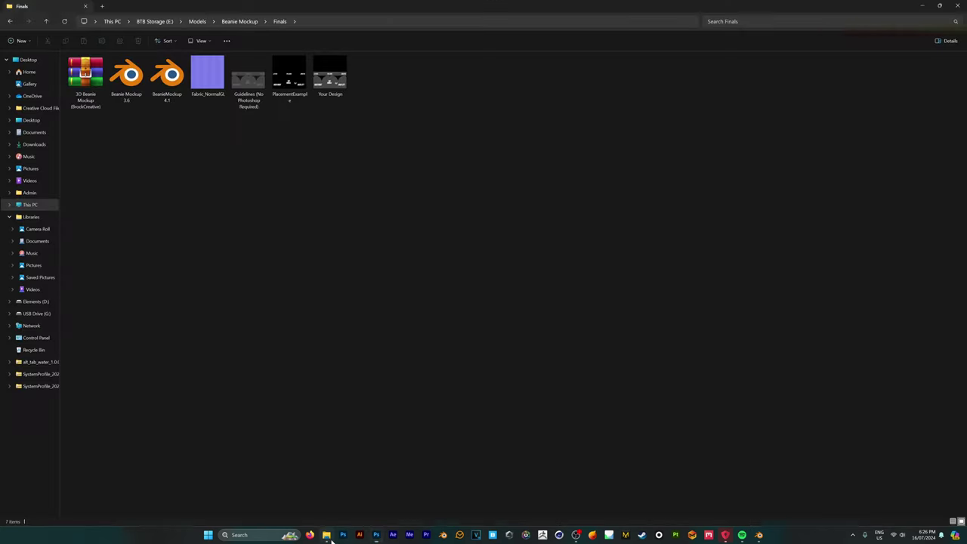
double_click(249, 91)
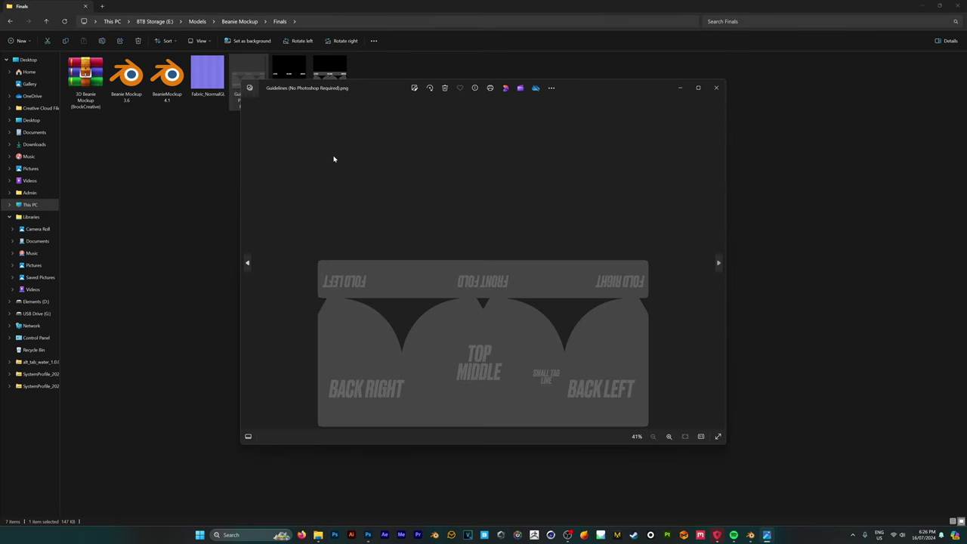
mouse_move(603, 90)
left_mouse_down()
mouse_move(576, 99)
mouse_move(604, 102)
left_mouse_up()
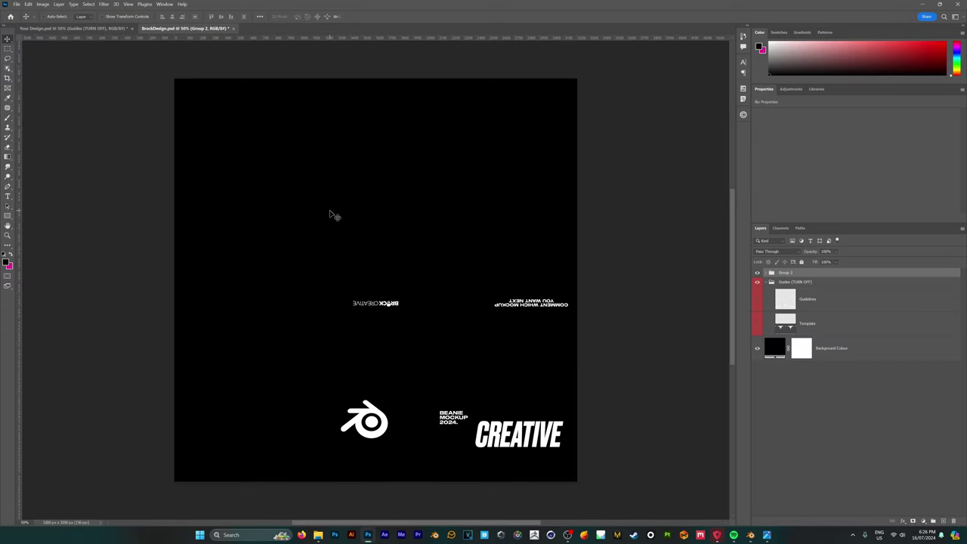
Step: Move the logo artwork down and right, and hide the Guides (TURN OFF) group
left_click(95, 29)
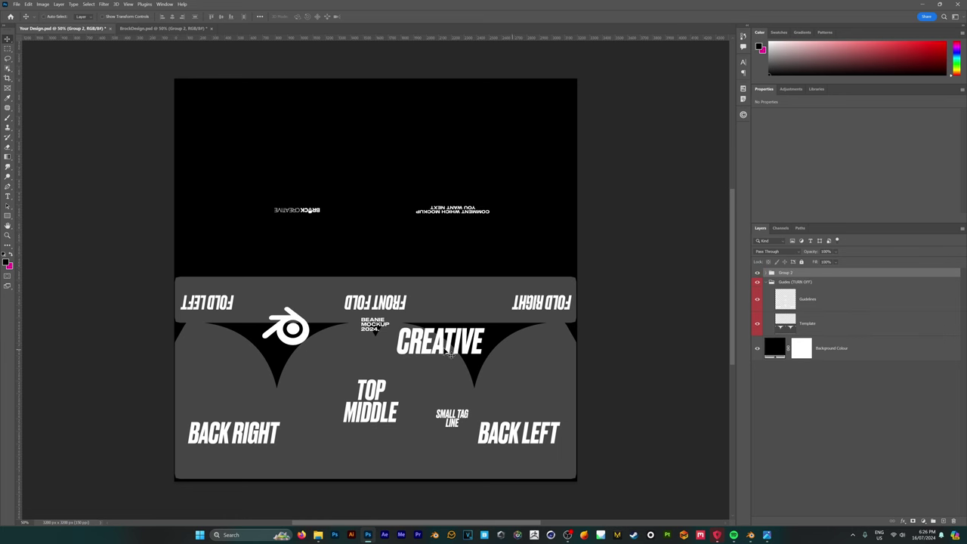
left_click_drag(366, 249, 426, 337)
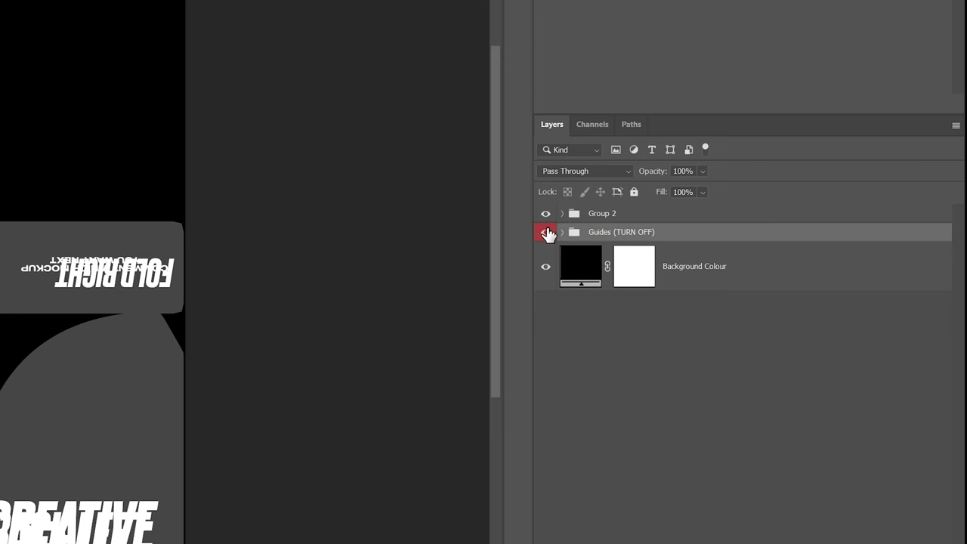
left_click(545, 235)
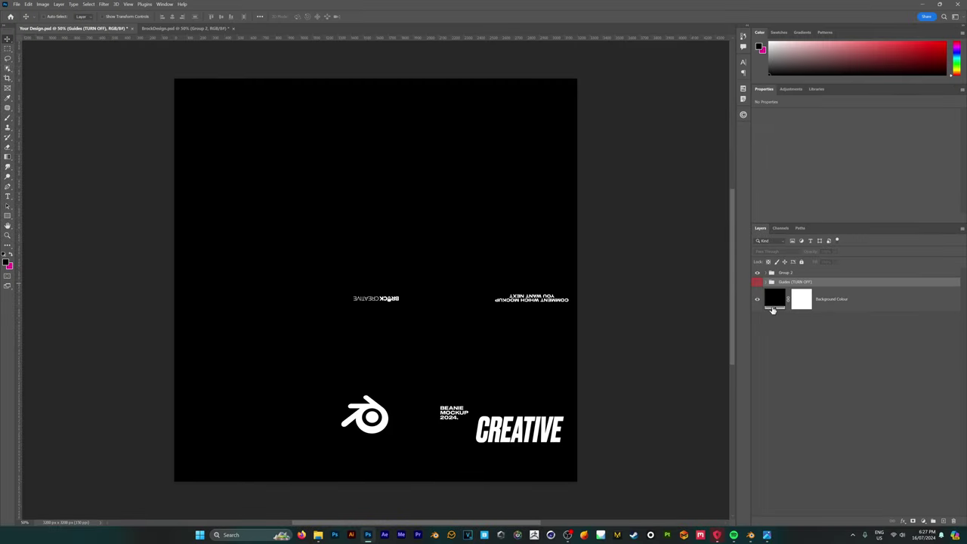
left_click(657, 355)
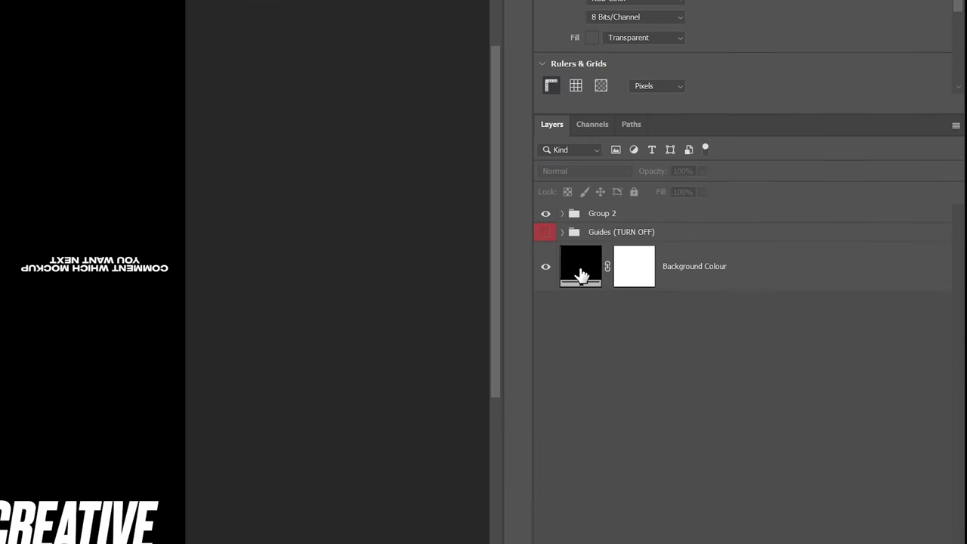
Step: Edit the Background Colour fill, trying cyan before settling back on black
double_click(581, 275)
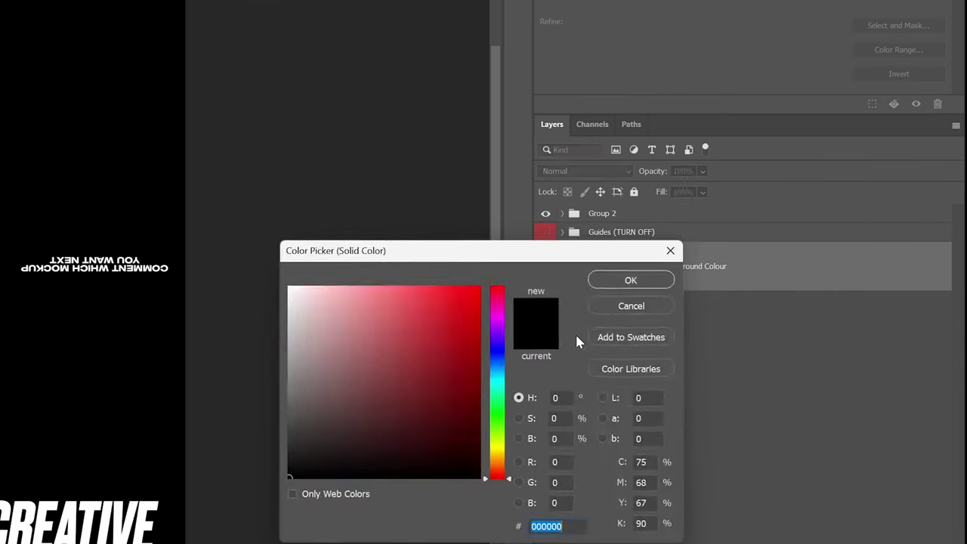
left_click(722, 310)
left_click_drag(732, 314, 736, 361)
left_click_drag(675, 373, 628, 404)
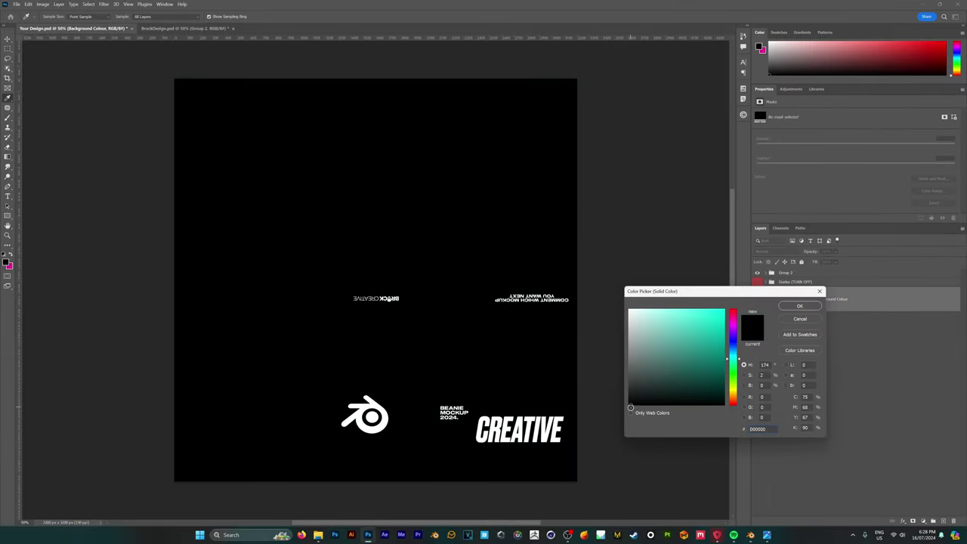
key("Return")
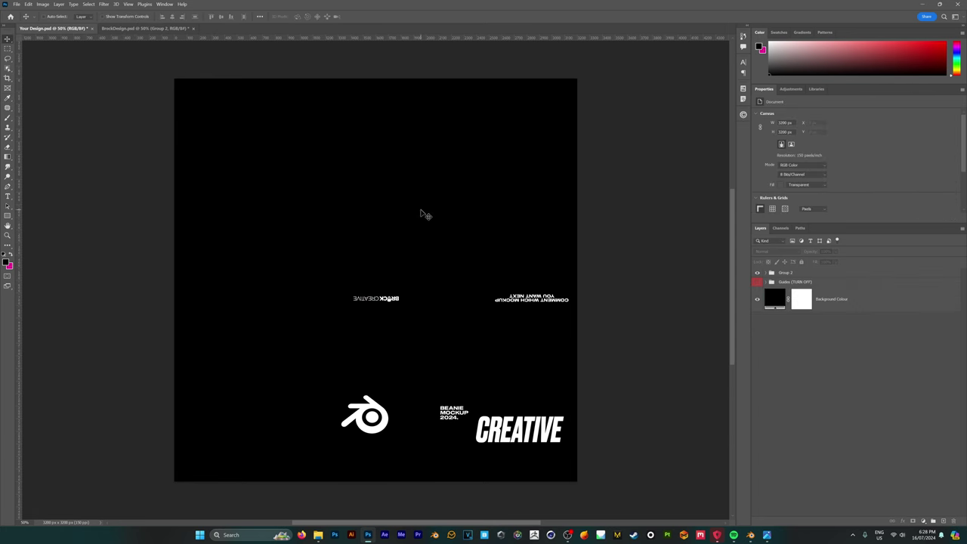
Step: Save Your Design.psd and look through the File > Export options
left_click(16, 4)
left_click(35, 85)
left_click(16, 4)
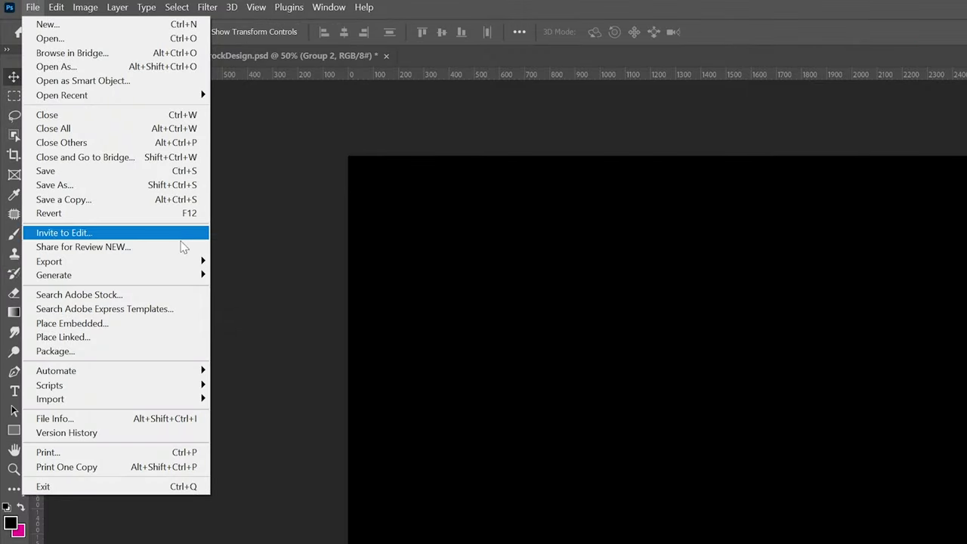
mouse_move(198, 261)
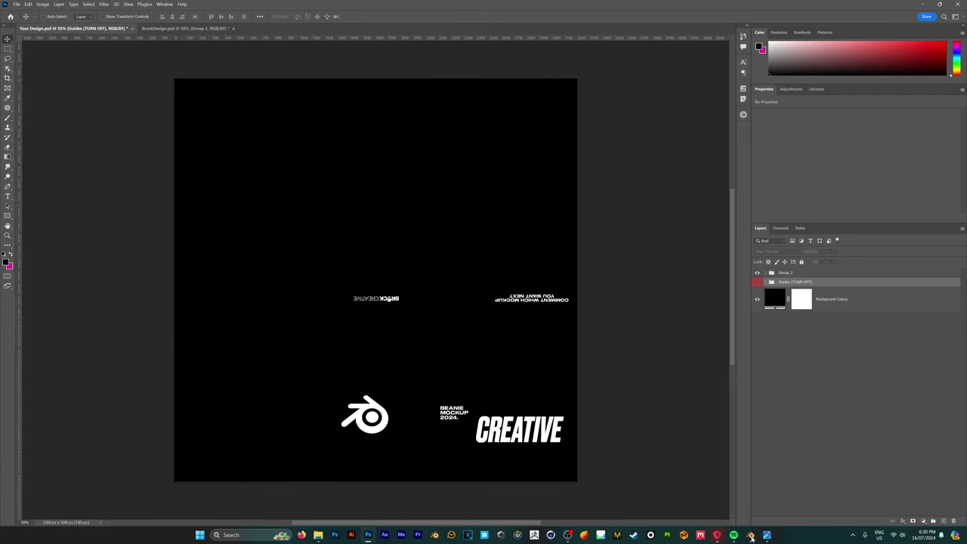
Step: Select the Beanie and load Your Design.psd as the CustomDesign material's Base Color image
left_click(750, 535)
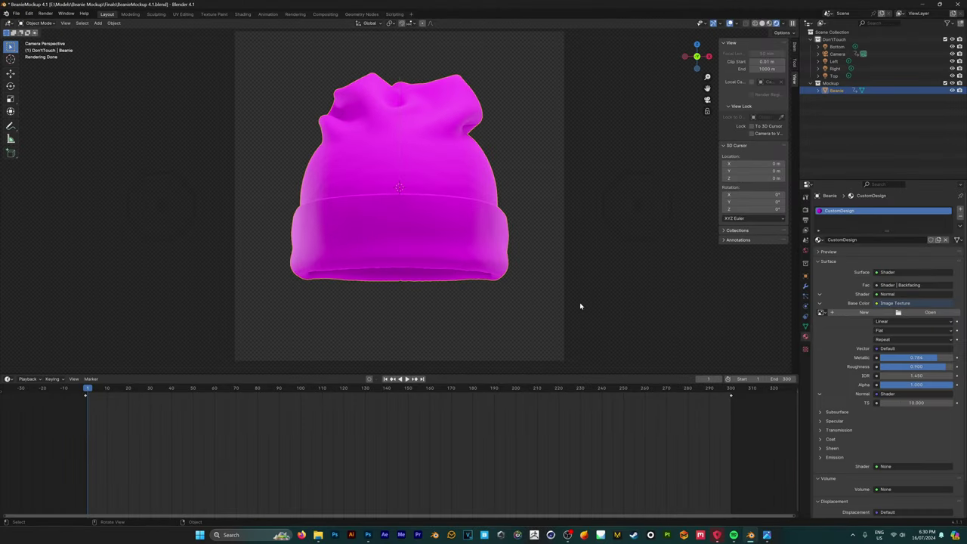
left_click(517, 337)
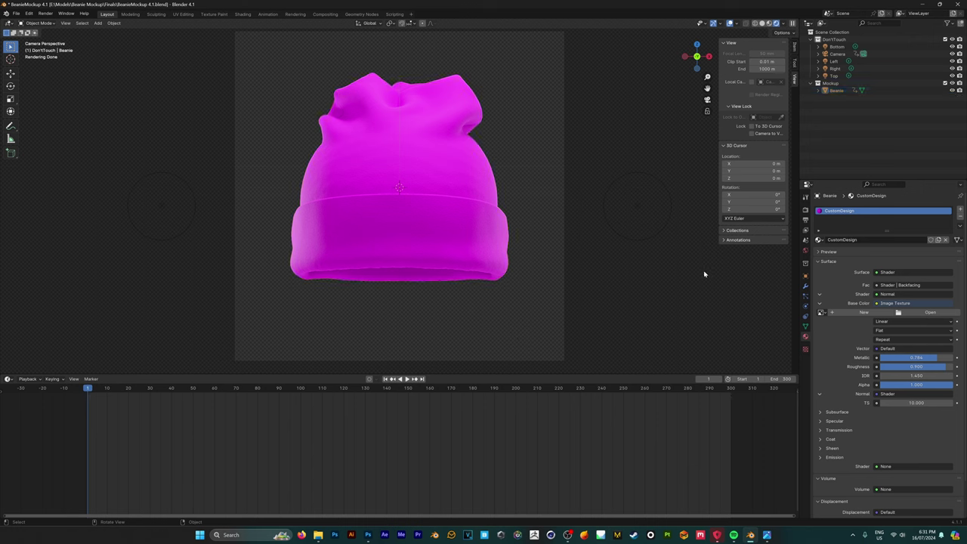
left_click(847, 92)
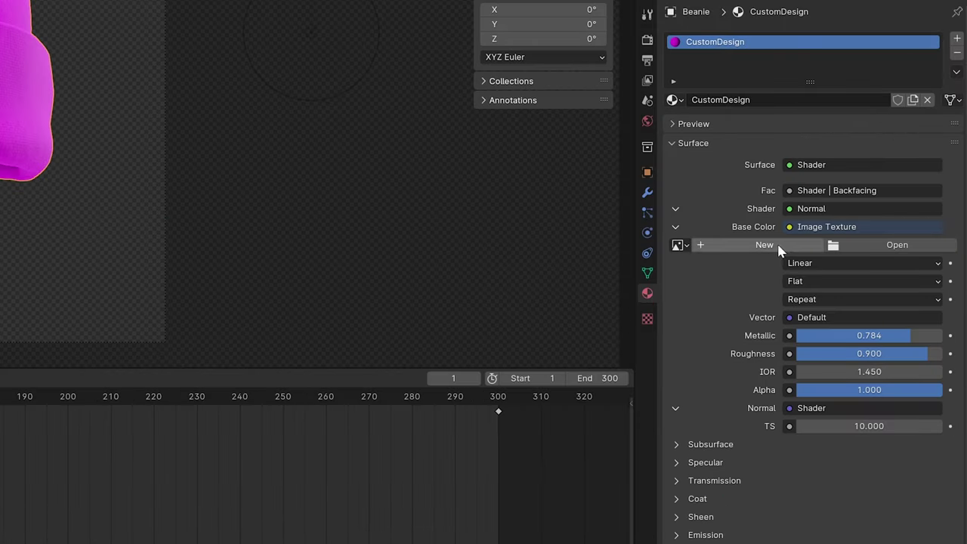
left_click(859, 249)
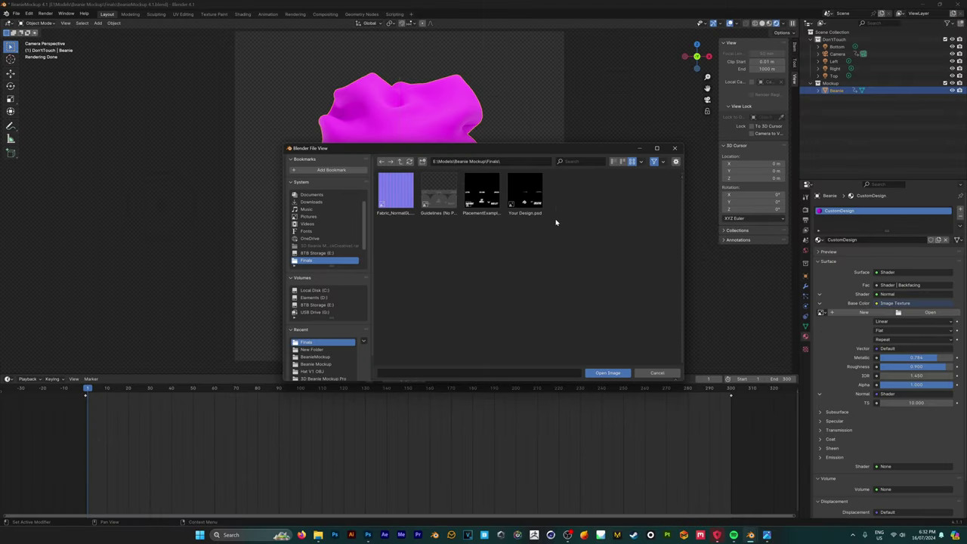
left_click(536, 202)
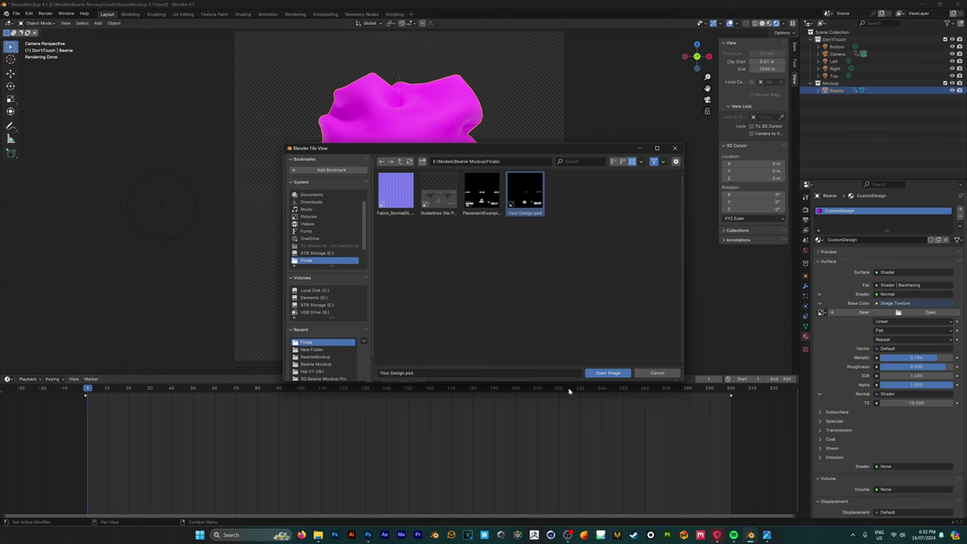
left_click(600, 373)
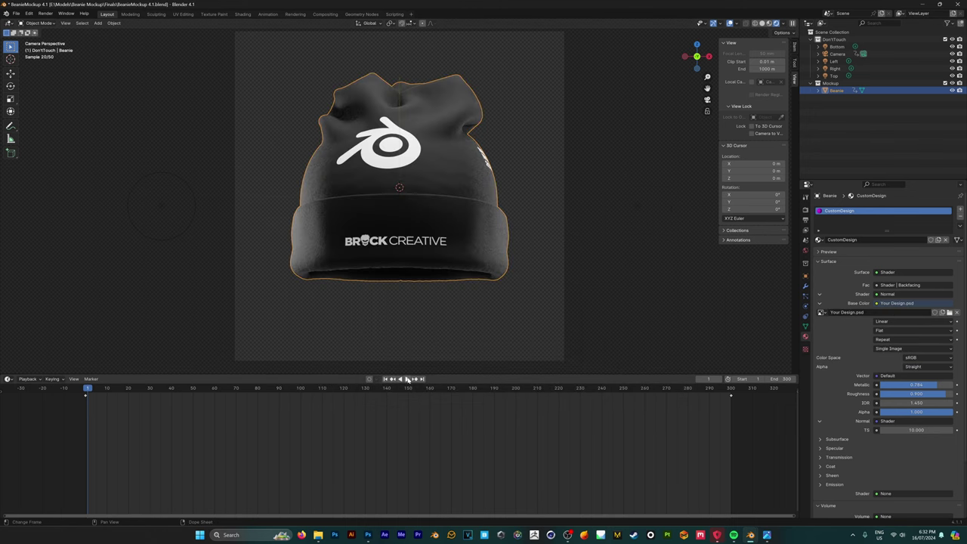
left_click(406, 378)
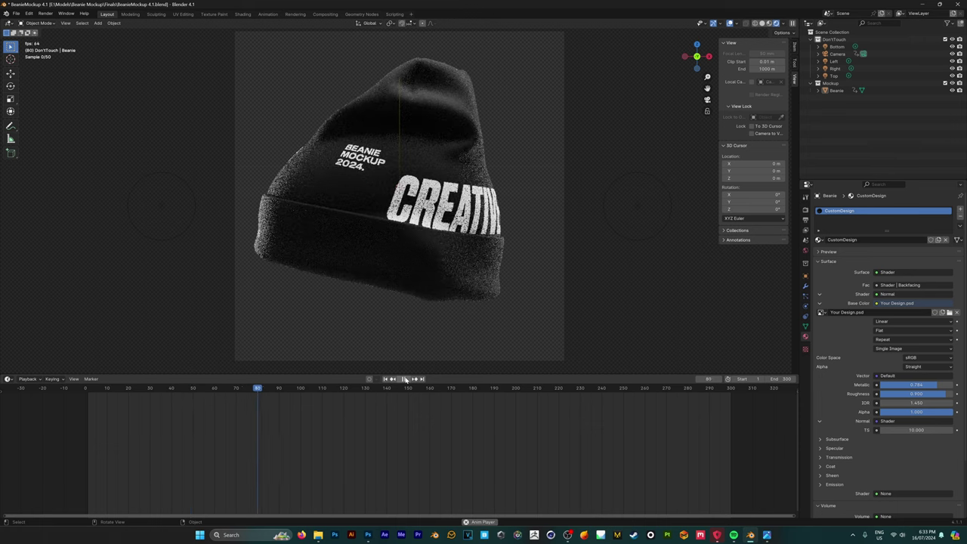
key("space")
left_click(695, 388)
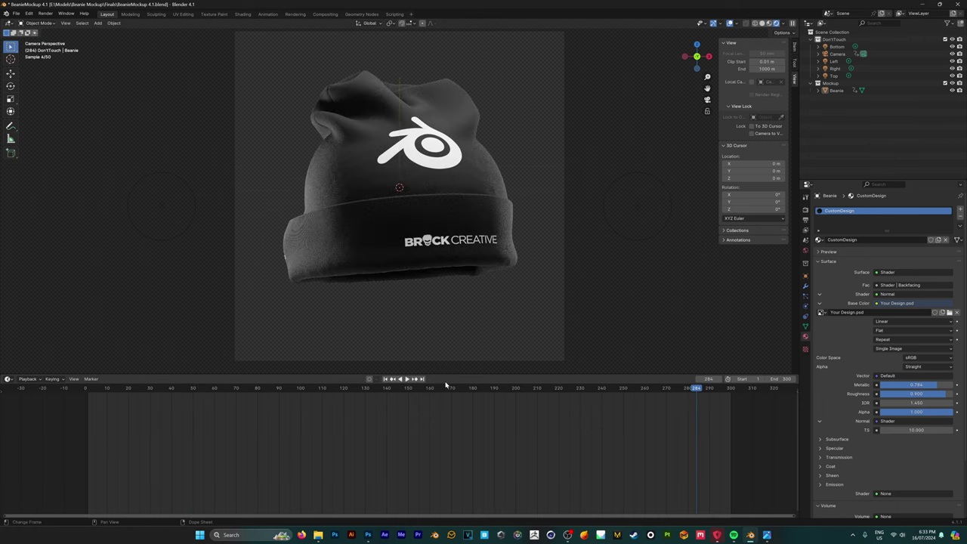
left_click(405, 380)
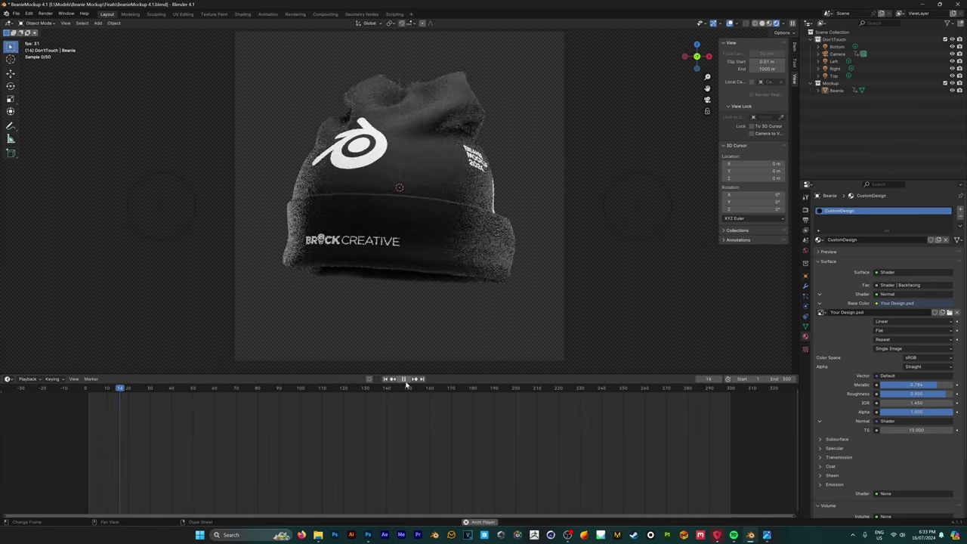
left_click(385, 378)
left_click(402, 378)
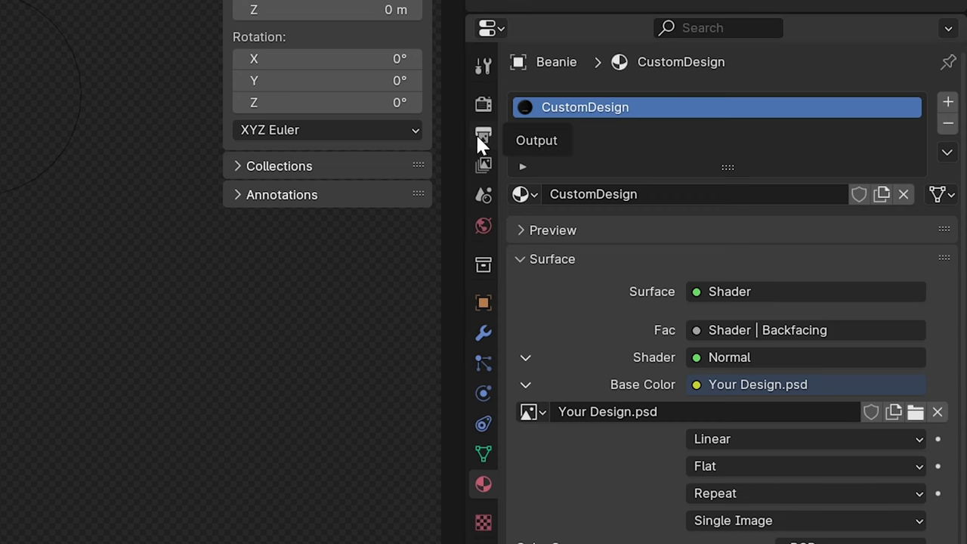
Step: Set the render output path to the Videos folder and confirm FFmpeg Video format
left_click(478, 141)
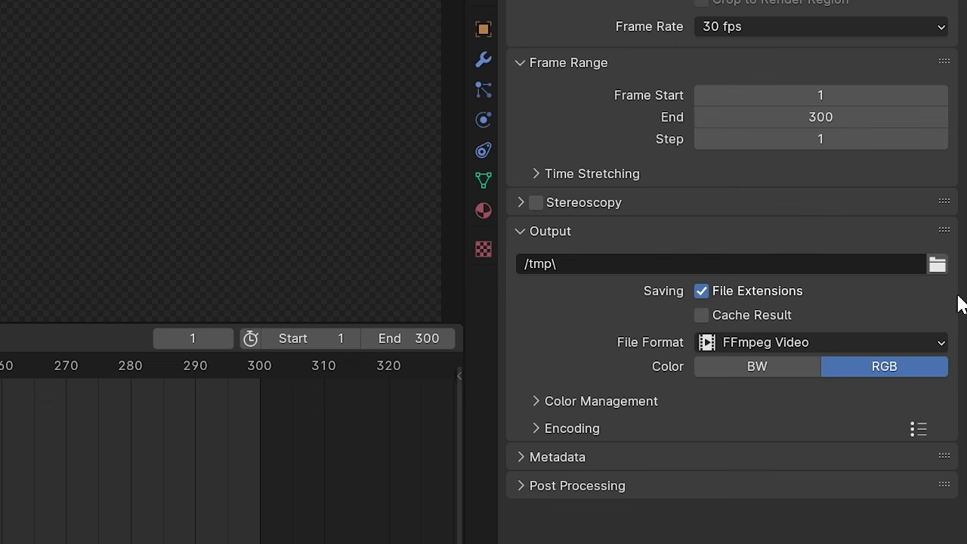
left_click(936, 264)
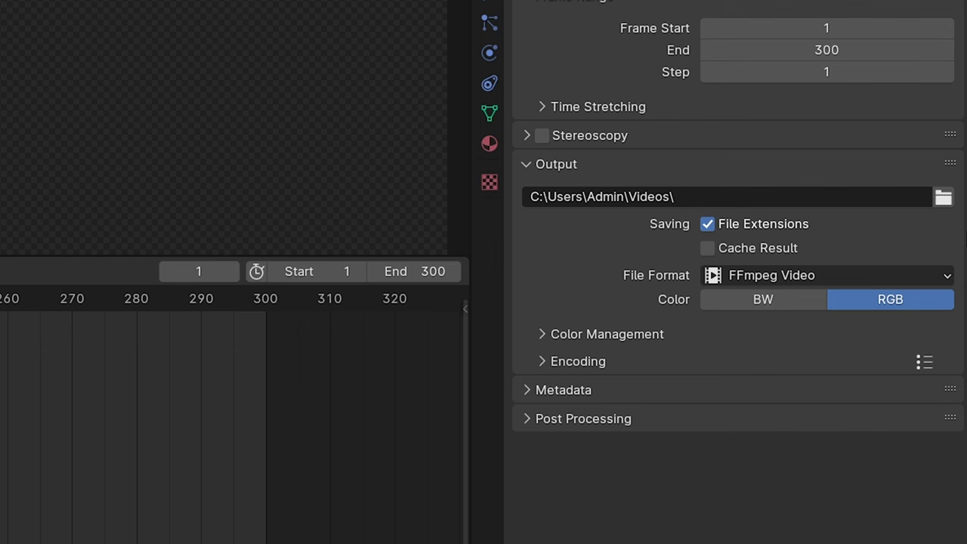
left_click(896, 275)
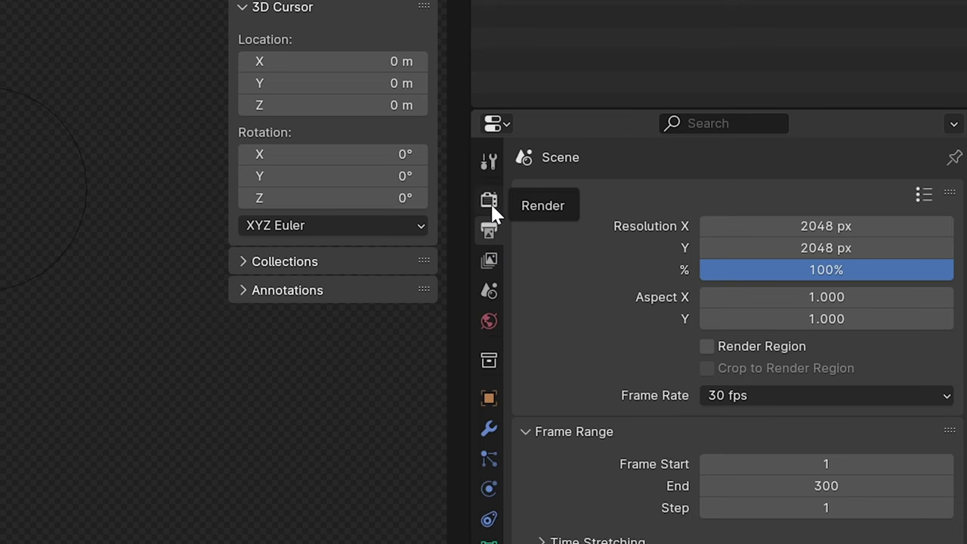
Step: Review the Film settings, then set the World background colour to red after trying green
left_click(489, 201)
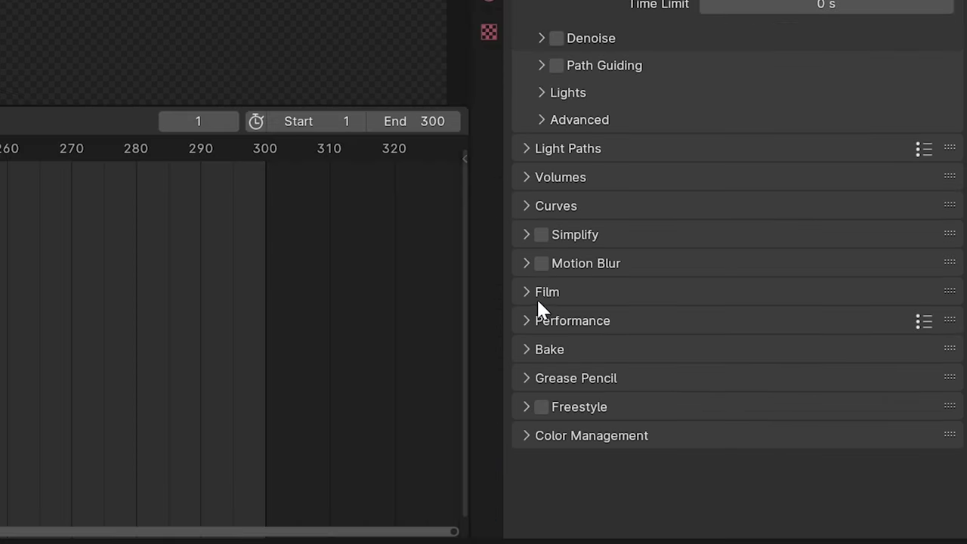
left_click(522, 295)
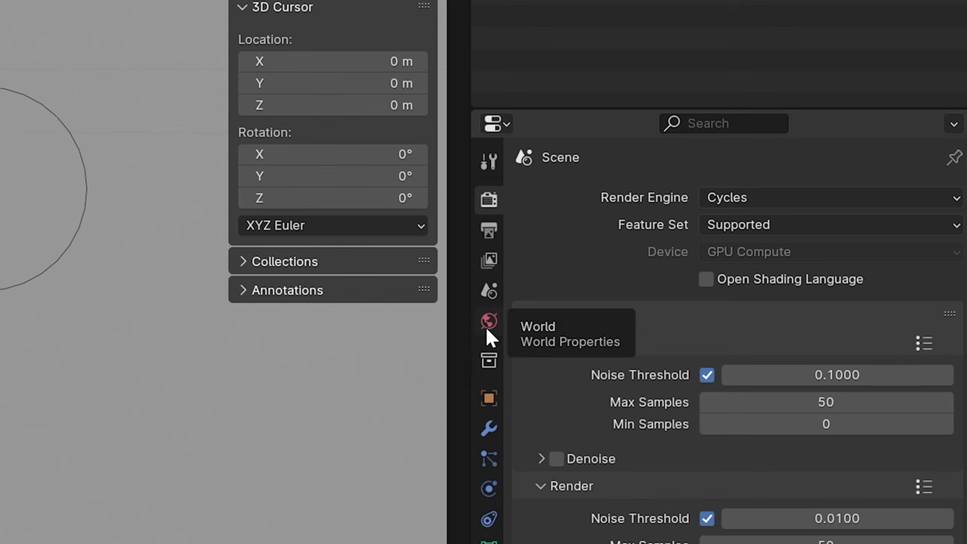
left_click(487, 327)
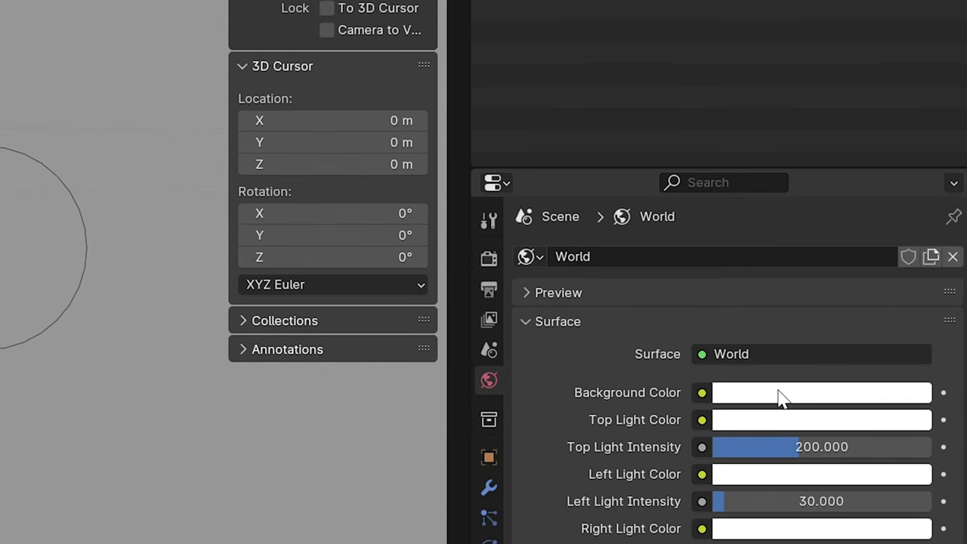
left_click(780, 398)
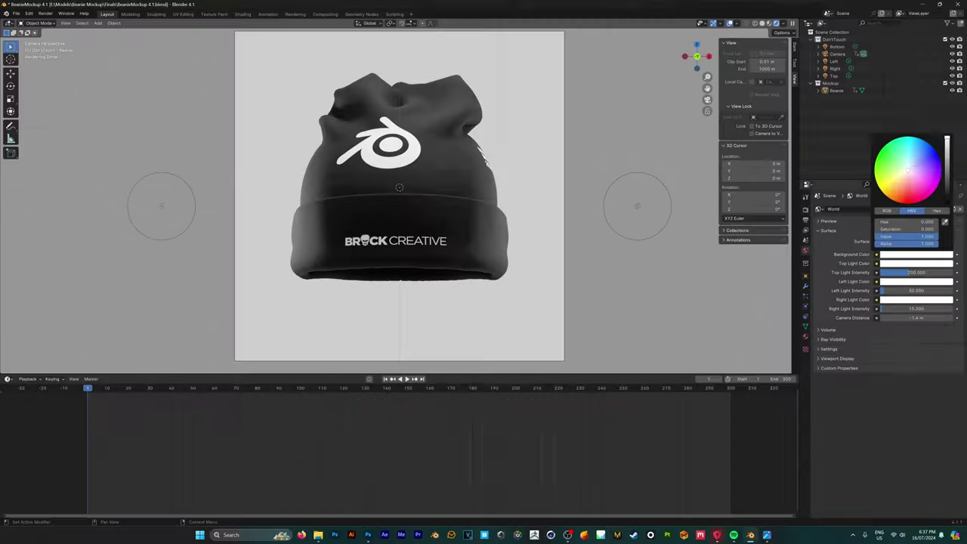
left_click(709, 89)
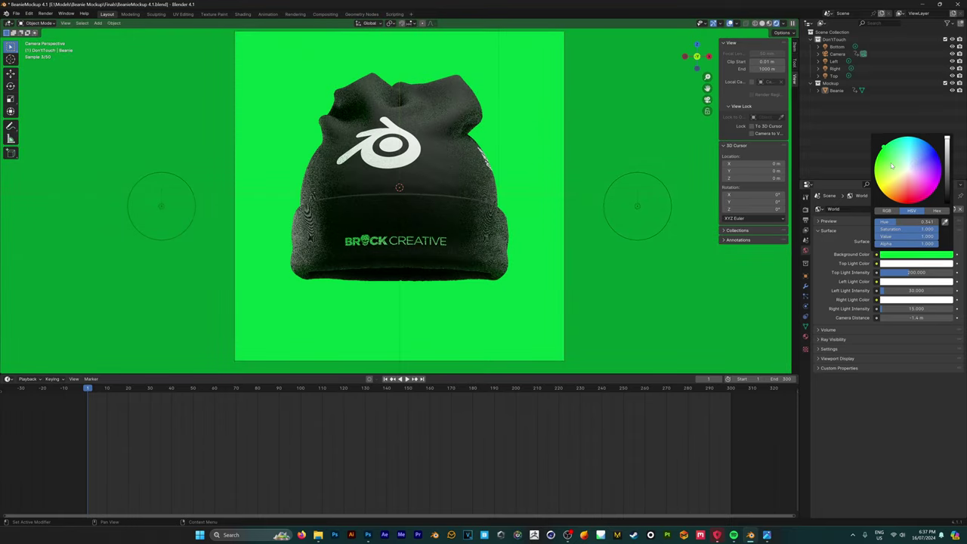
left_click(882, 189)
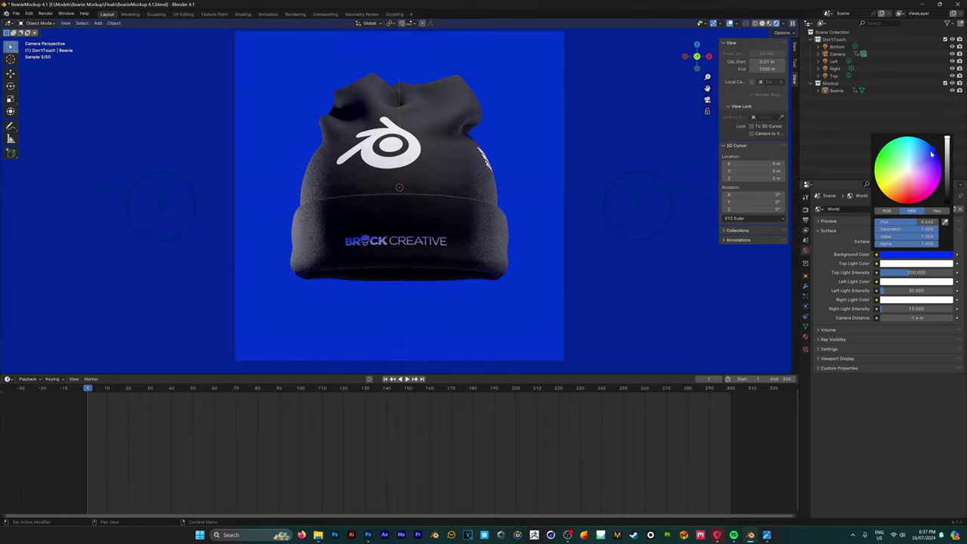
left_click(405, 379)
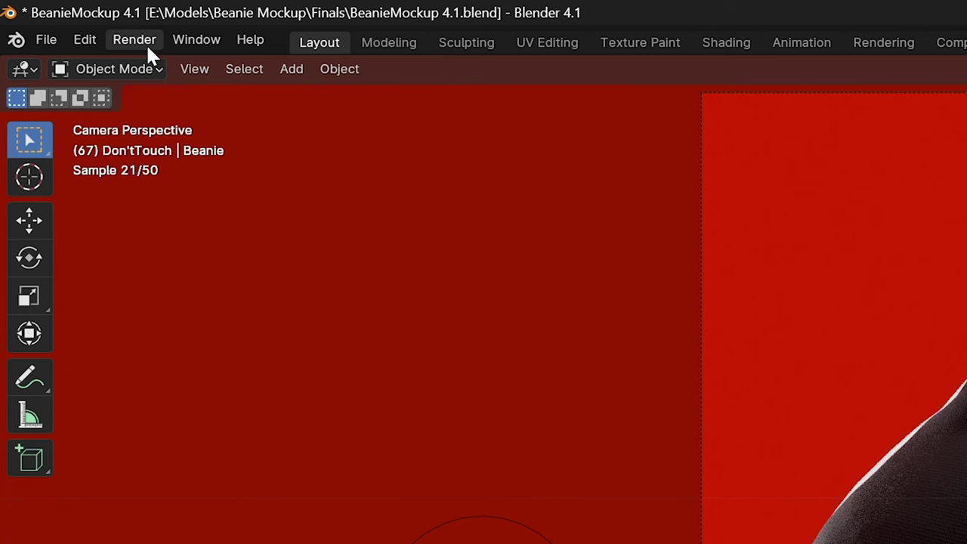
left_click(47, 15)
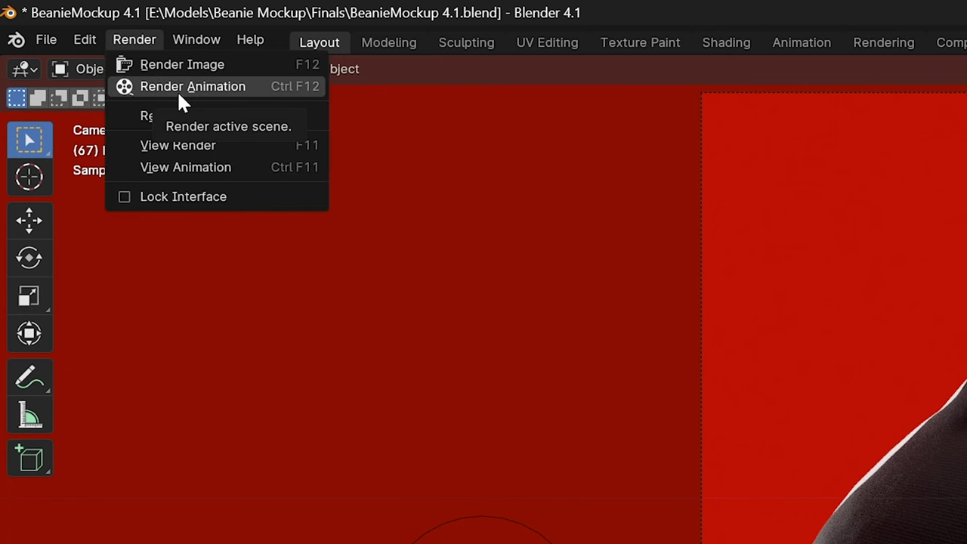